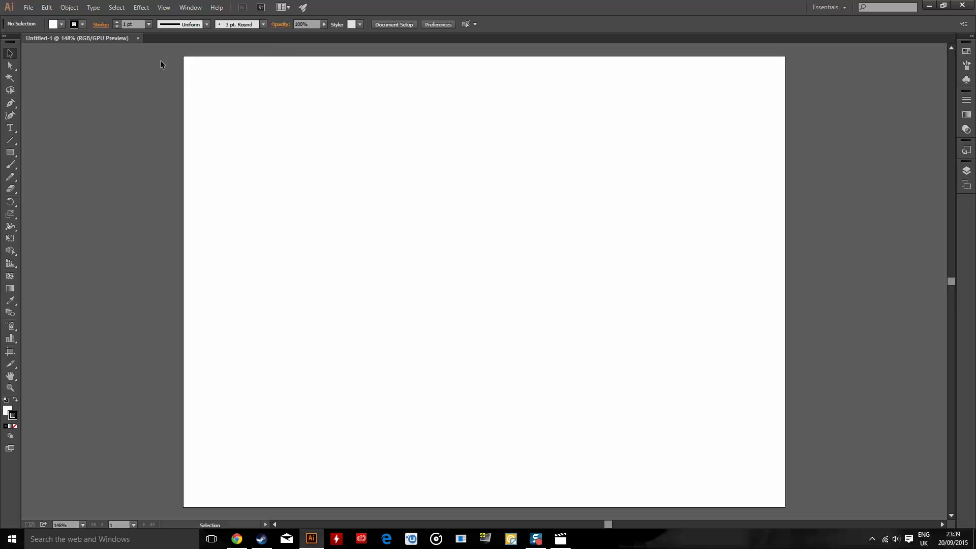
Open the Pathfinder panel from the Window menu and move it to the far right
left_click(192, 8)
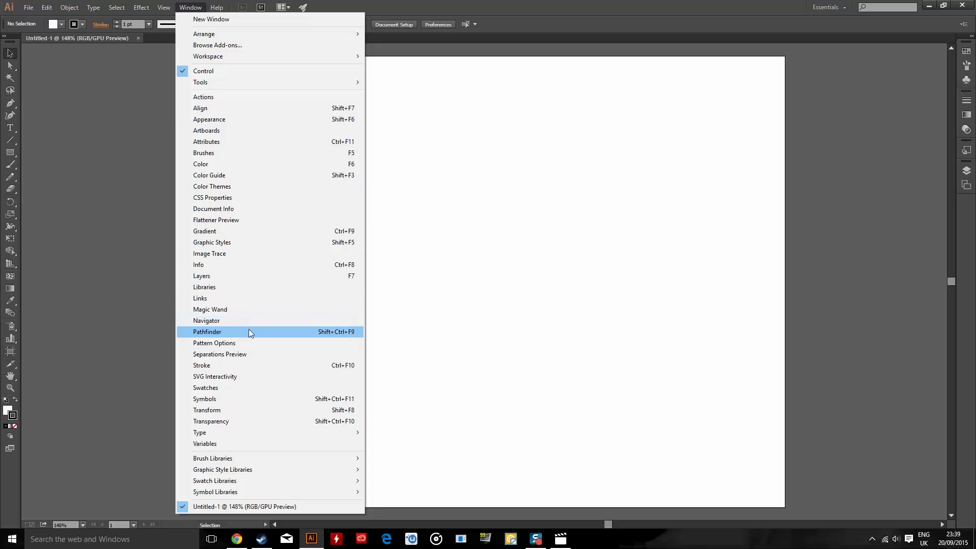
left_click(215, 331)
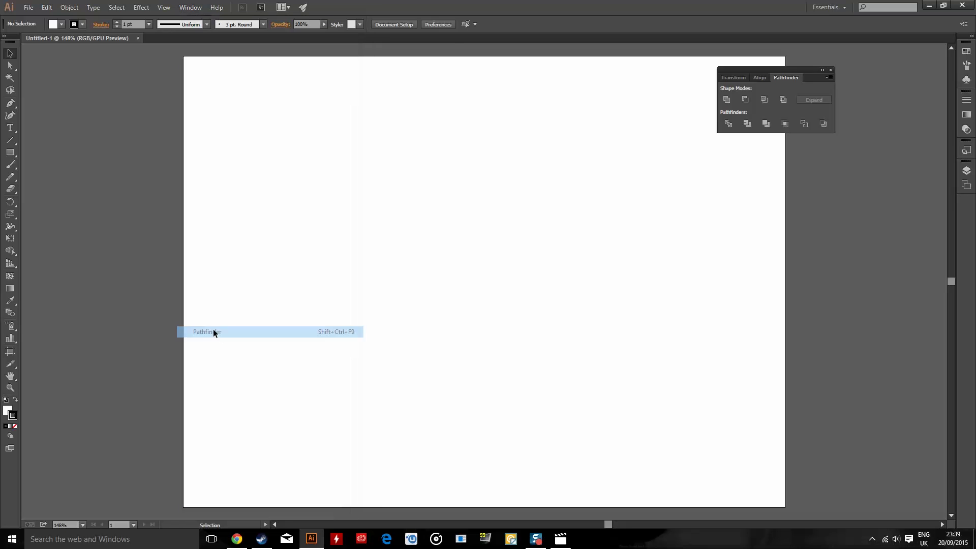
left_click_drag(770, 71, 865, 57)
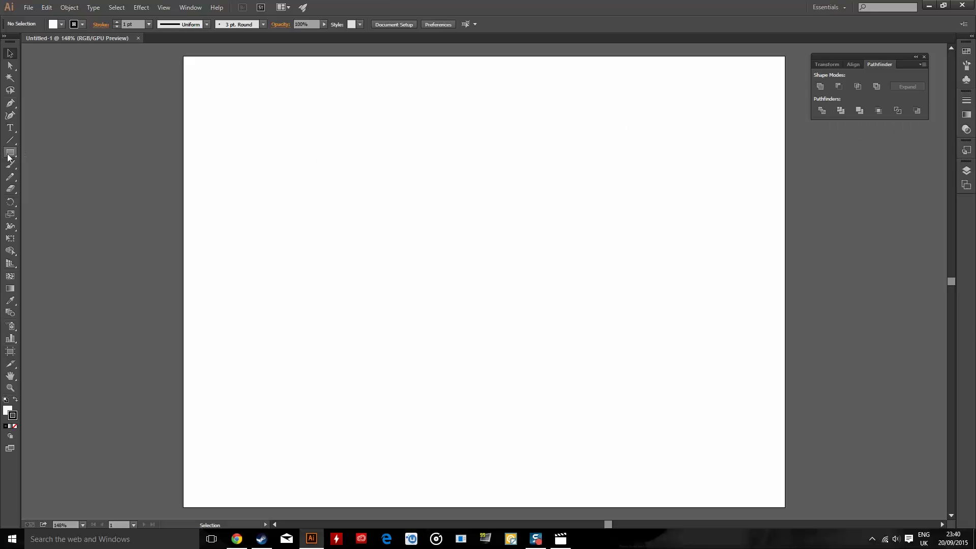
Draw a rectangle in the upper left of the page with no stroke and a red fill
left_click_drag(11, 153, 46, 152)
mouse_move(268, 140)
left_mouse_down()
mouse_move(494, 283)
mouse_move(482, 307)
mouse_move(474, 285)
left_mouse_up()
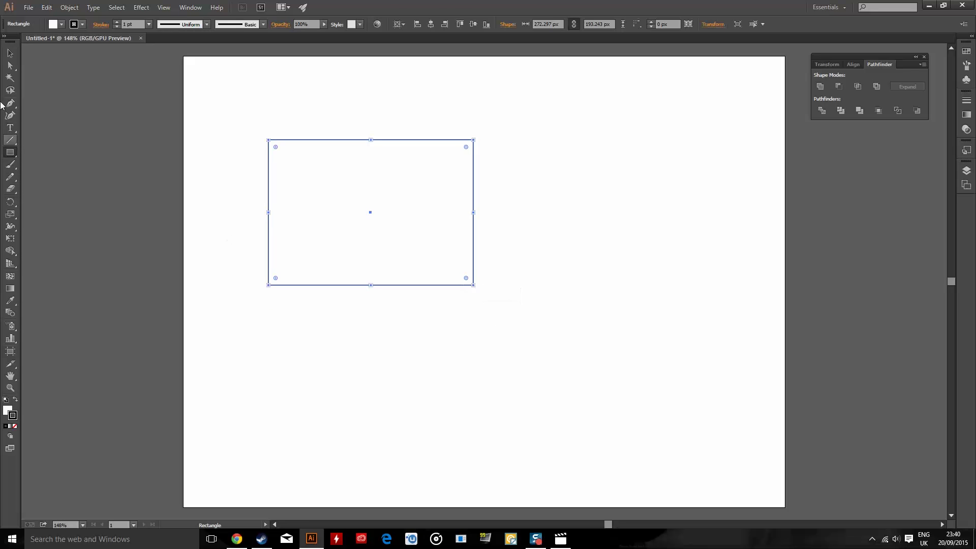
left_click(15, 400)
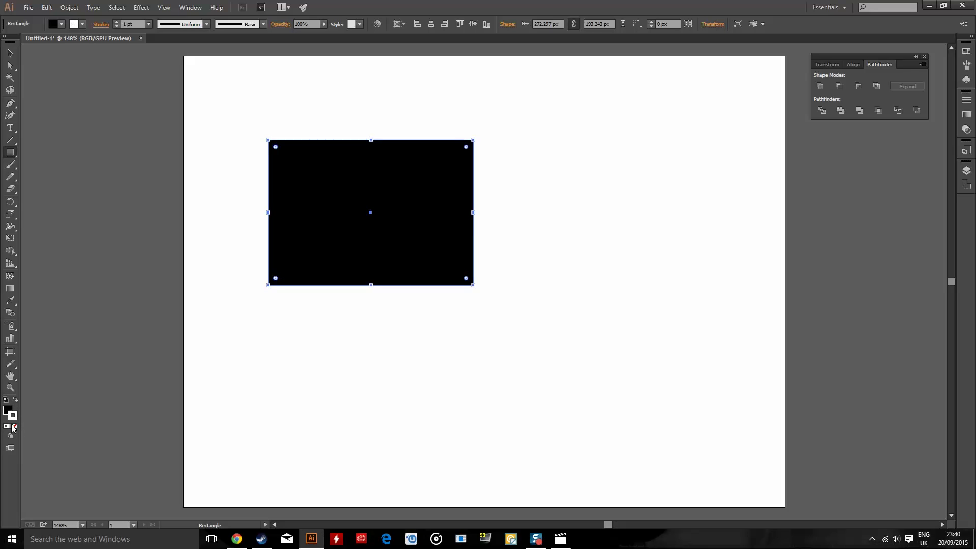
left_click(15, 426)
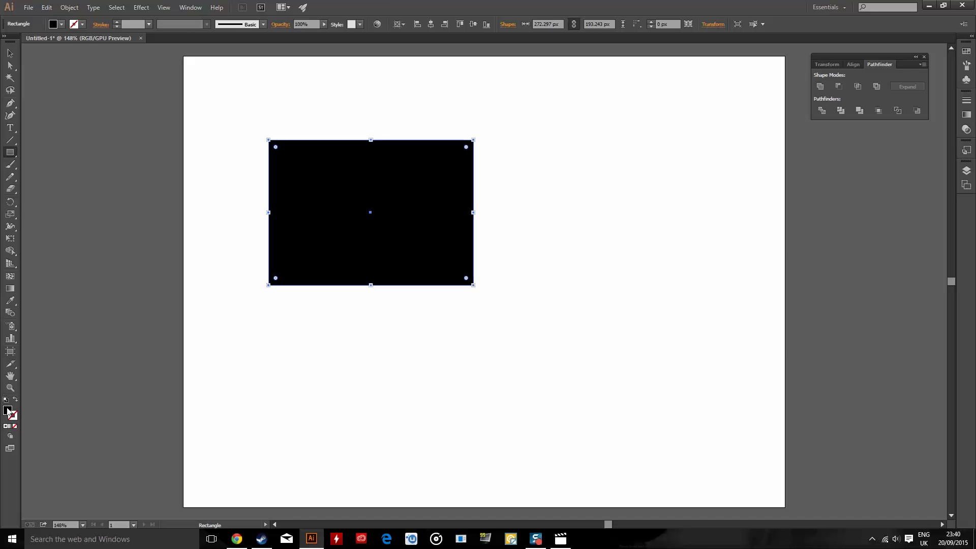
left_click(7, 411)
left_click_drag(801, 270, 813, 275)
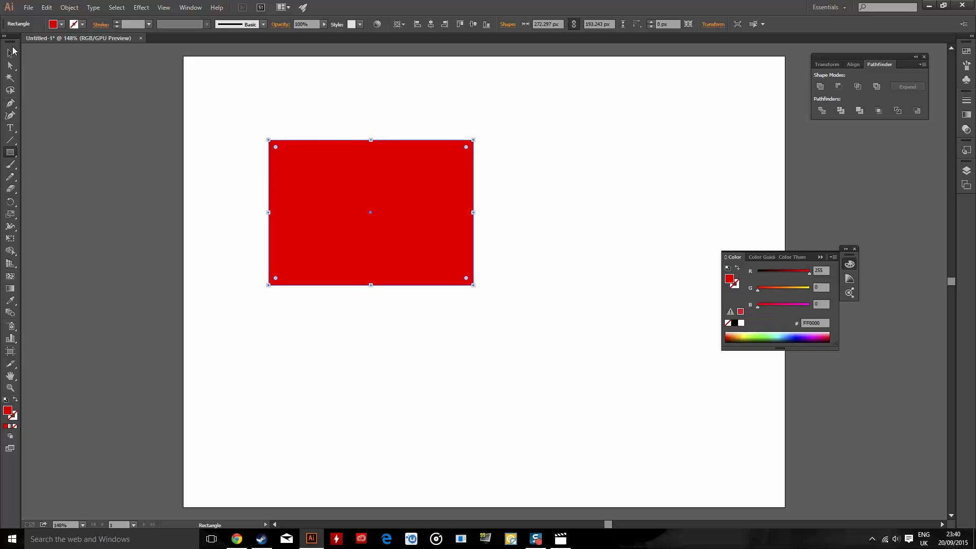
Duplicate the rectangle toward the lower right and colour the copy blue (5B2EFF)
left_click(11, 52)
left_click_drag(305, 185, 572, 315)
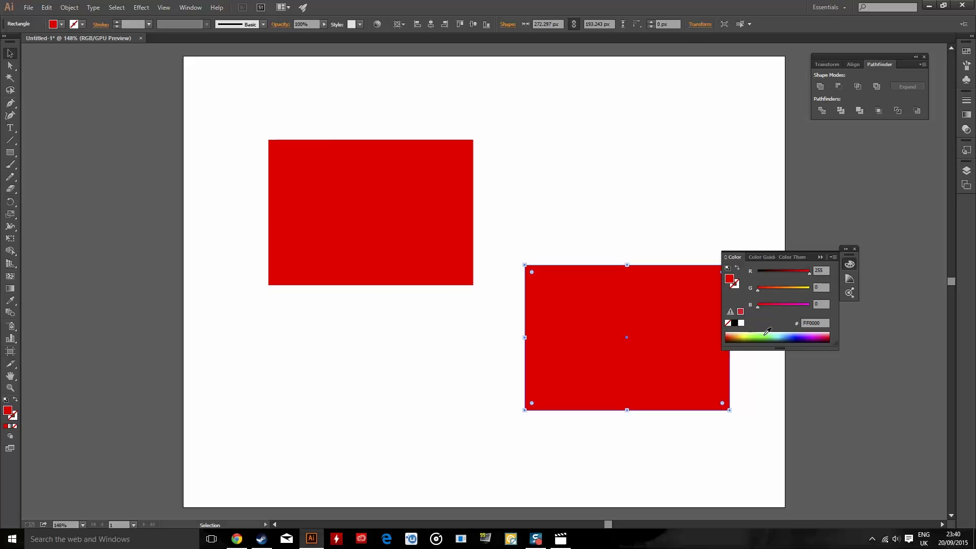
left_click_drag(767, 331, 798, 333)
left_click(806, 360)
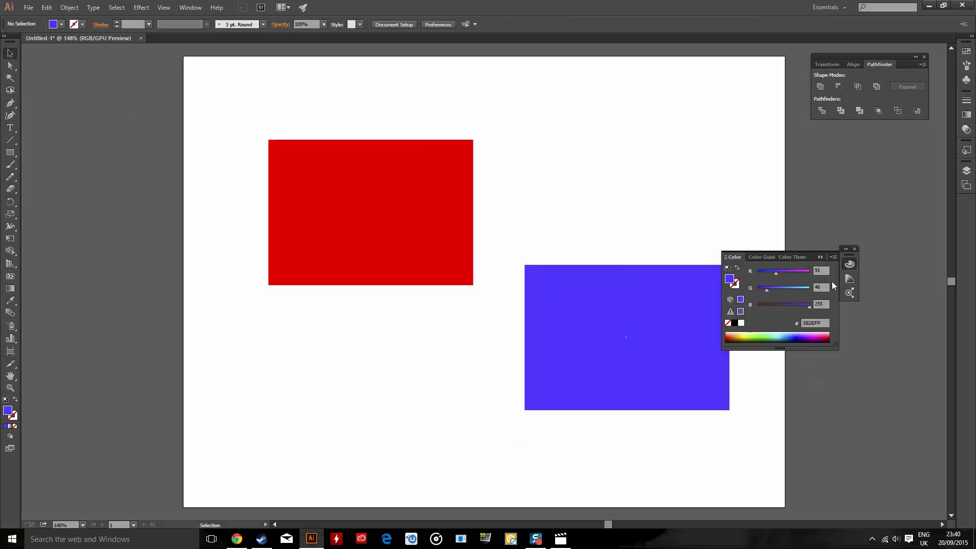
left_click(818, 257)
left_click(854, 249)
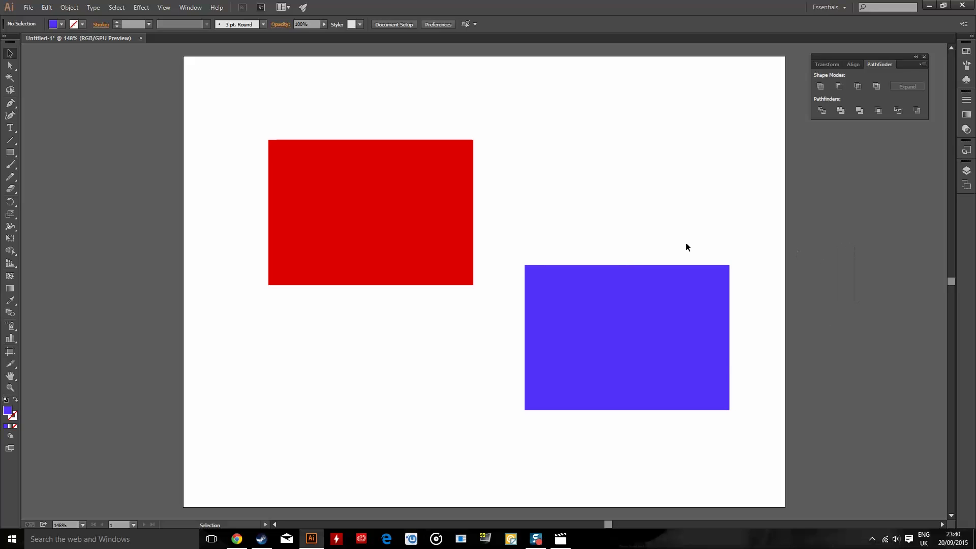
Position the red and blue rectangles so they overlap, with both selected
left_click_drag(393, 221, 538, 266)
left_click_drag(665, 233, 457, 270)
left_click_drag(462, 229, 484, 248)
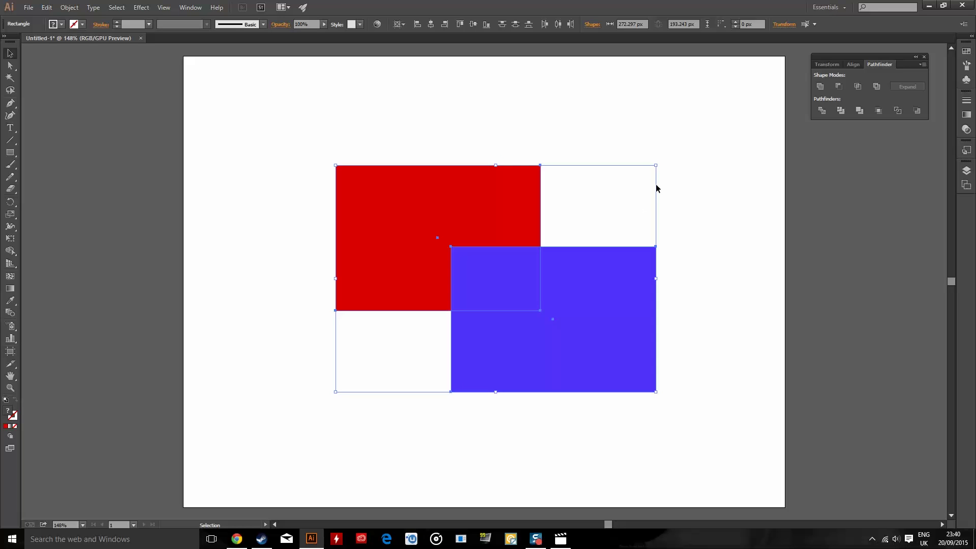
Apply Pathfinder Trim, ungroup, and slide the blue rectangle away and back to check the notch
left_click(840, 111)
right_click(546, 259)
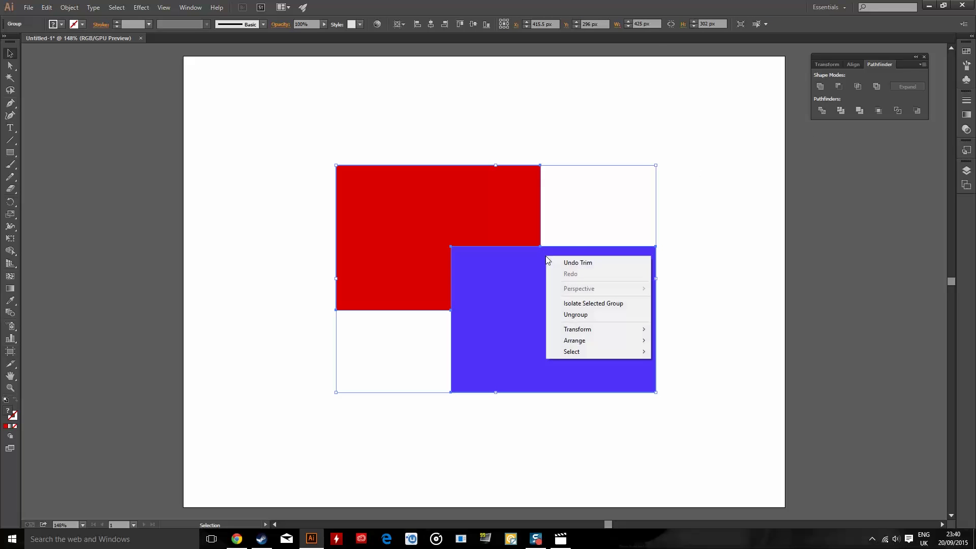
left_click(599, 315)
left_click(677, 306)
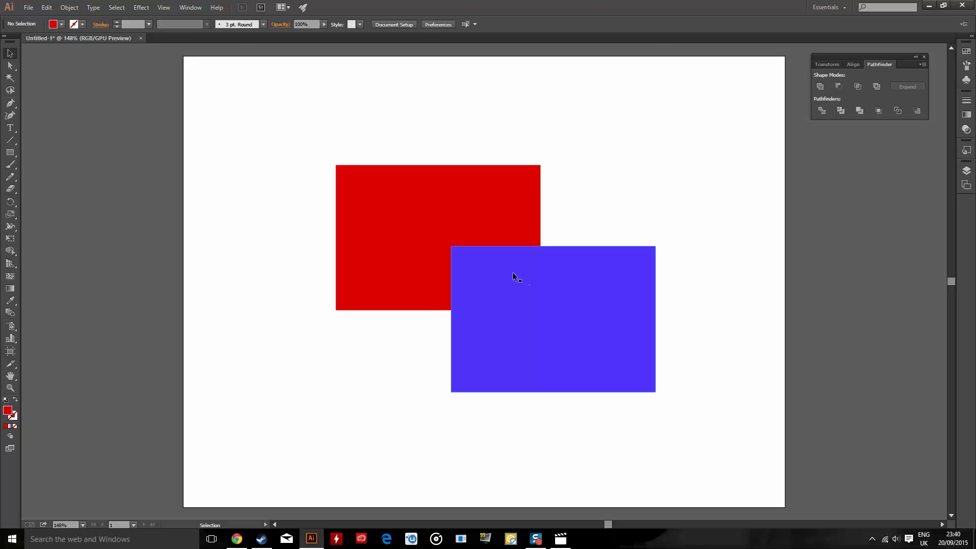
left_click_drag(486, 261, 677, 262)
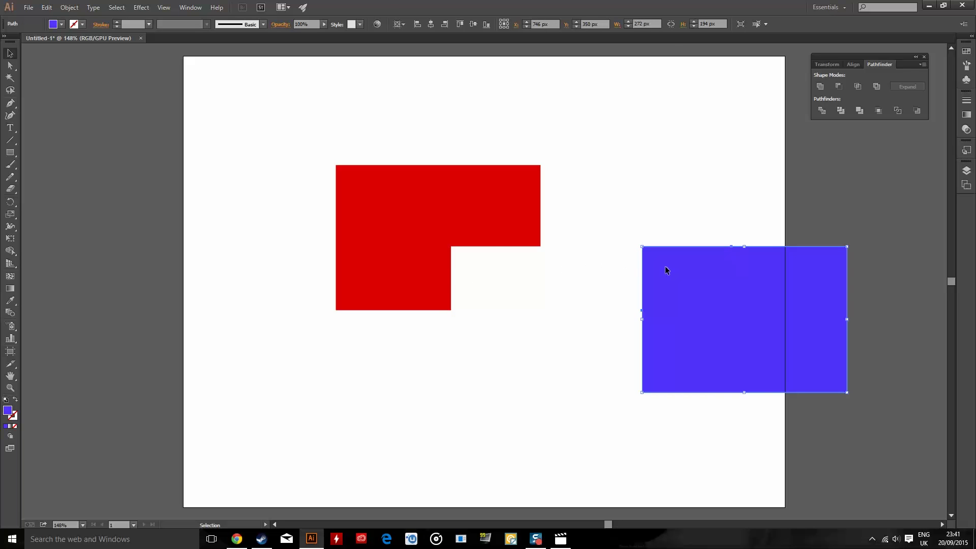
left_click_drag(664, 267, 479, 273)
Show the Layers panel, expand Layer 1 and select the blue <Path> row
right_click(486, 266)
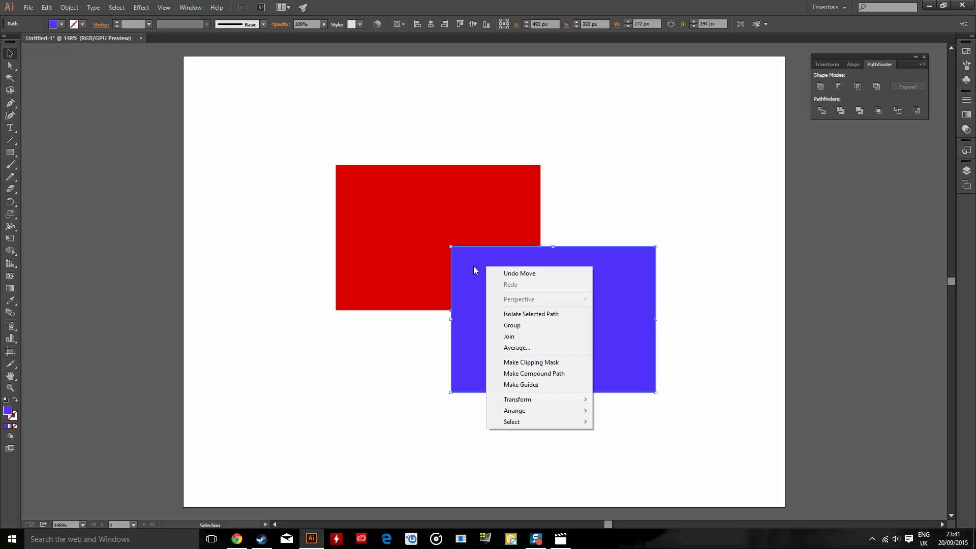
left_click(474, 266)
right_click(474, 266)
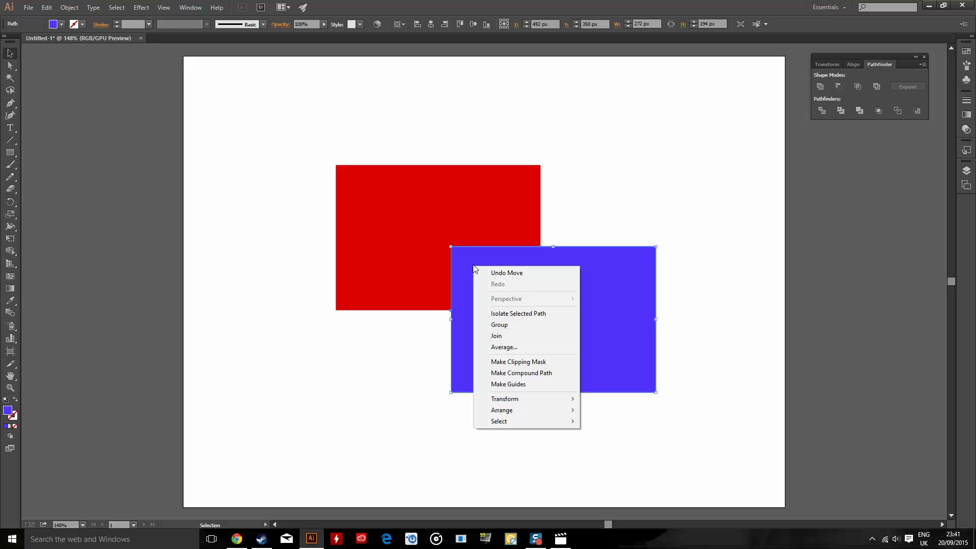
left_click(472, 266)
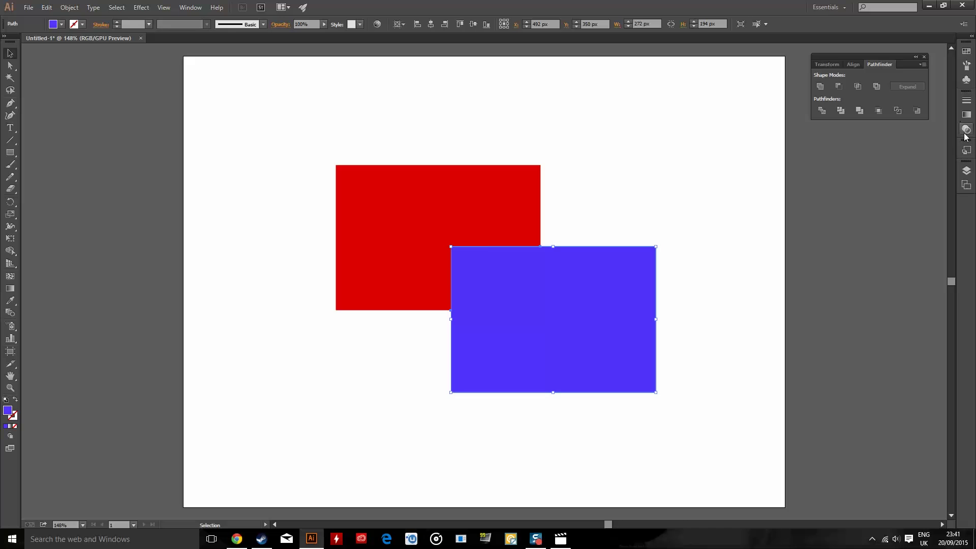
left_click(969, 173)
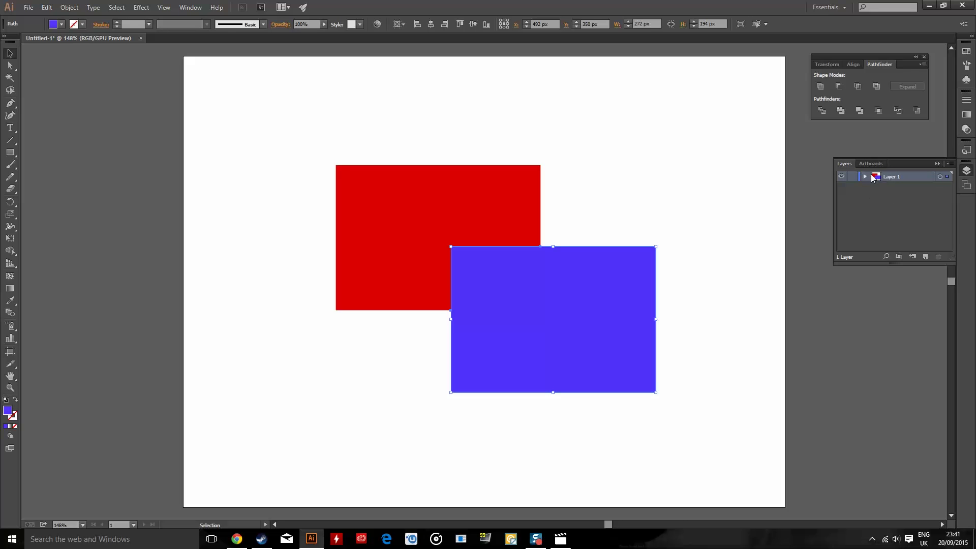
left_click(865, 176)
left_click(904, 191)
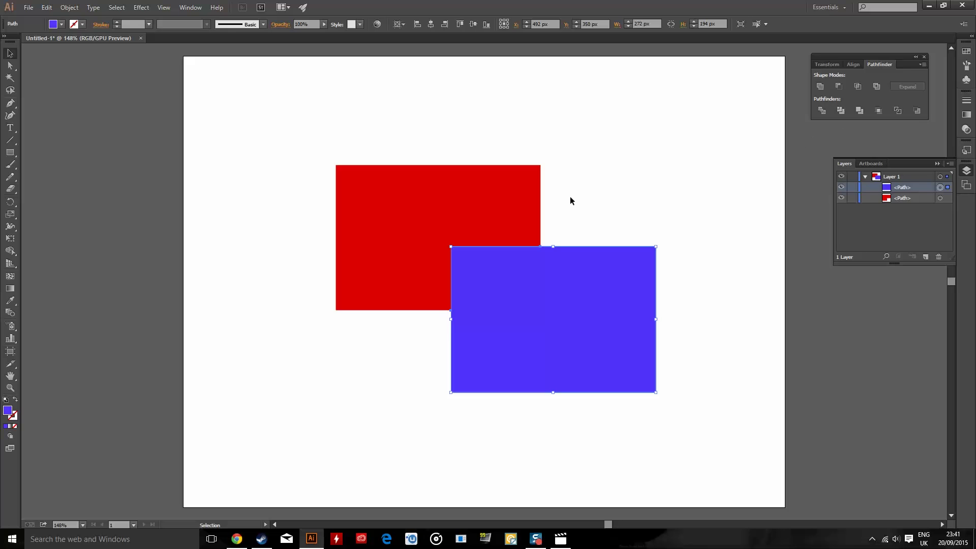
left_click_drag(532, 300, 736, 300)
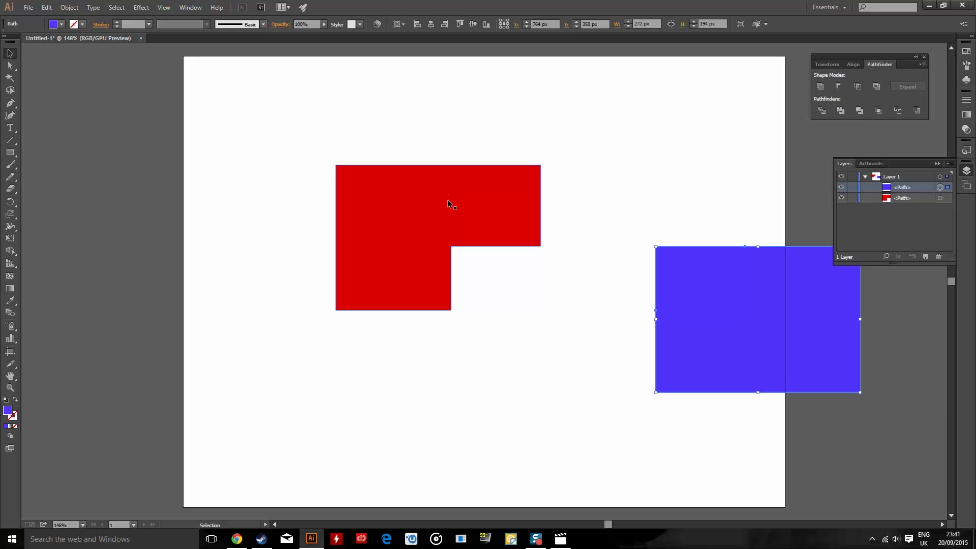
key("a")
key("ctrl+z")
key("ctrl+z")
key("ctrl+z")
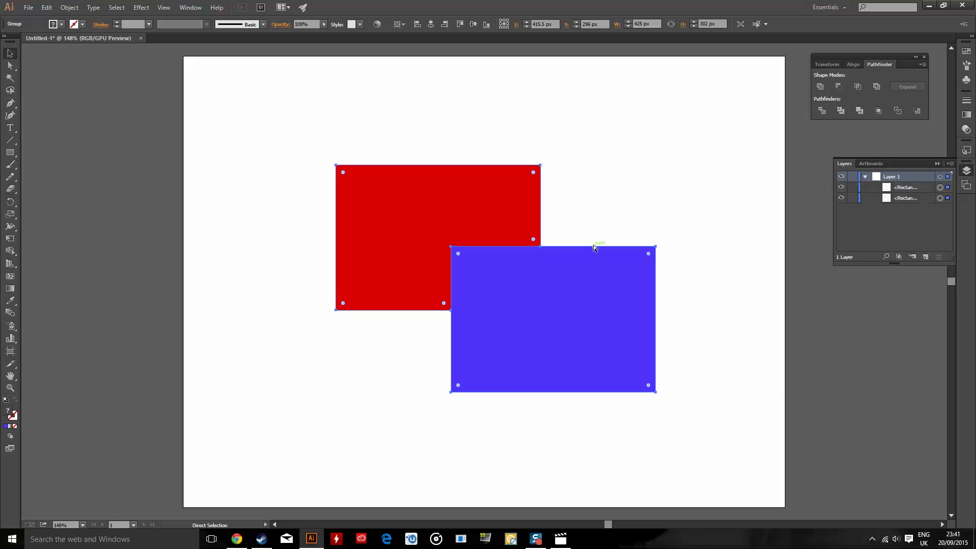
key("v")
right_click(498, 174)
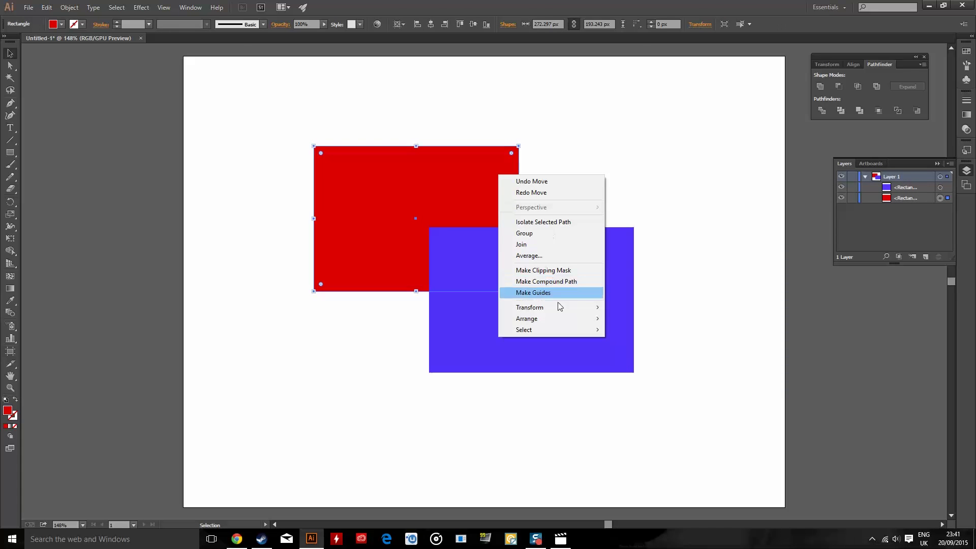
mouse_move(554, 318)
left_click(630, 318)
key("ctrl+a")
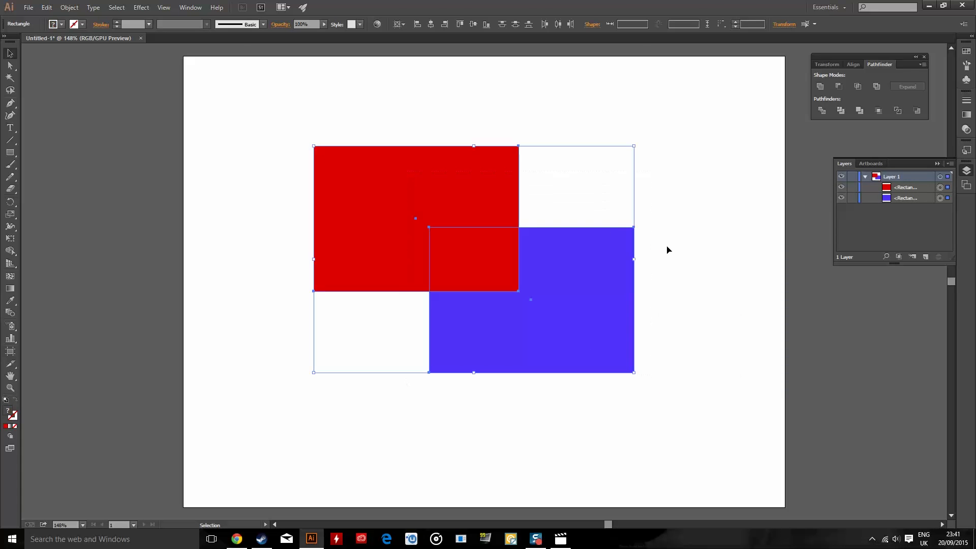
left_click(841, 111)
right_click(502, 233)
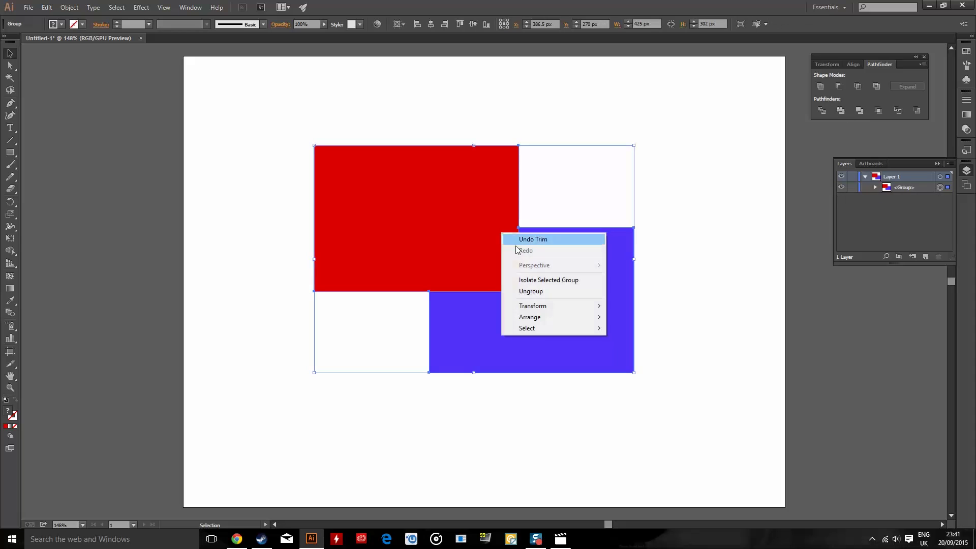
left_click(531, 291)
left_click_drag(471, 256, 348, 254)
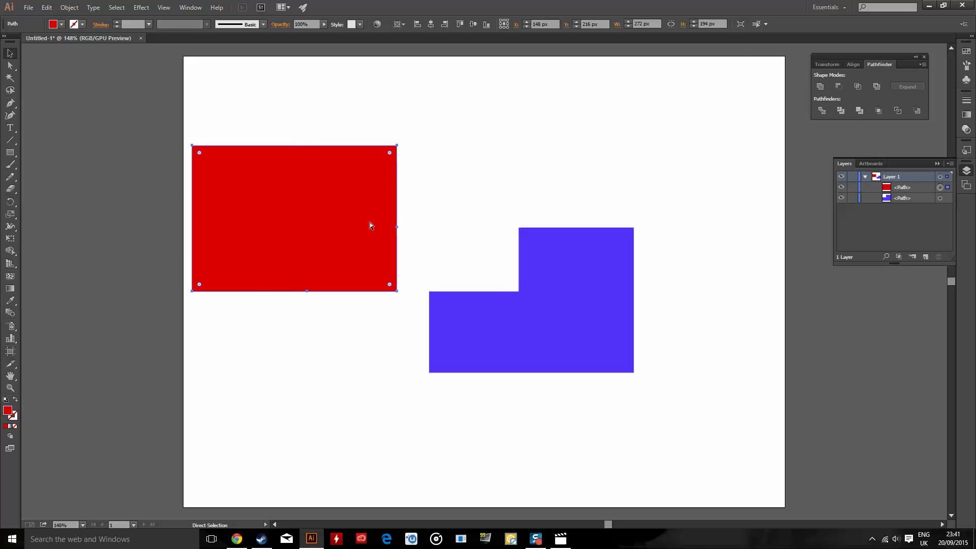
key("ctrl+z")
key("ctrl+z")
key("ctrl+z")
key("ctrl+z")
key("ctrl+z")
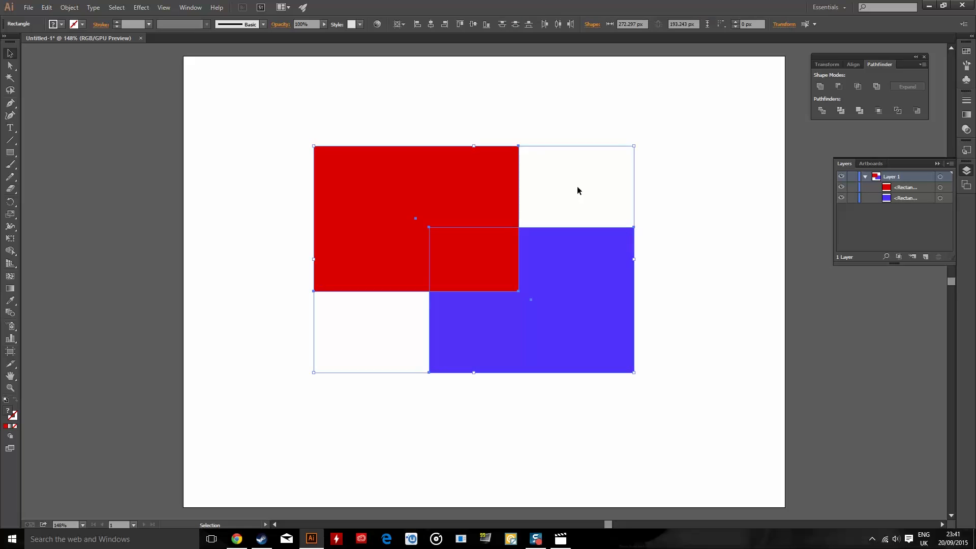
Select both rectangles, apply Pathfinder Divide and ungroup the resulting pieces
left_click_drag(658, 176, 352, 349)
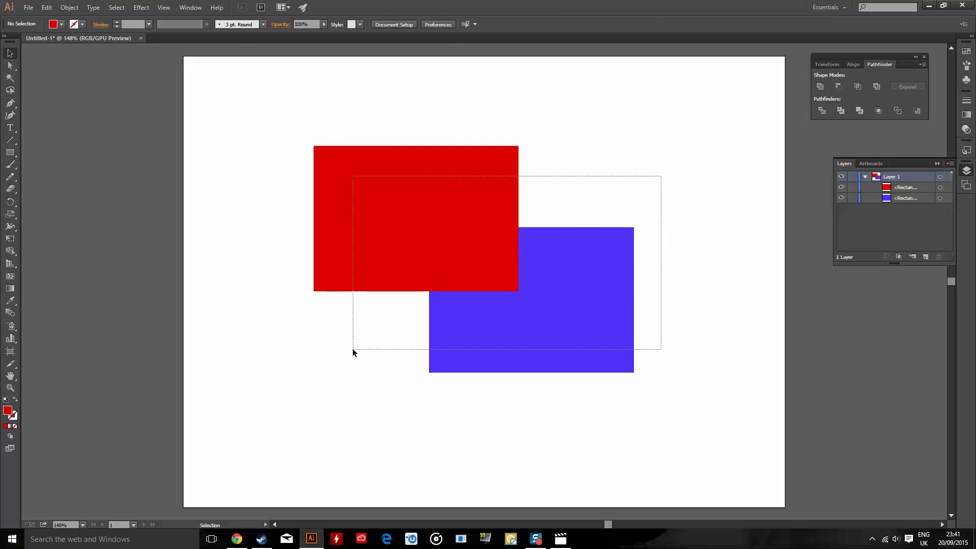
left_click(821, 111)
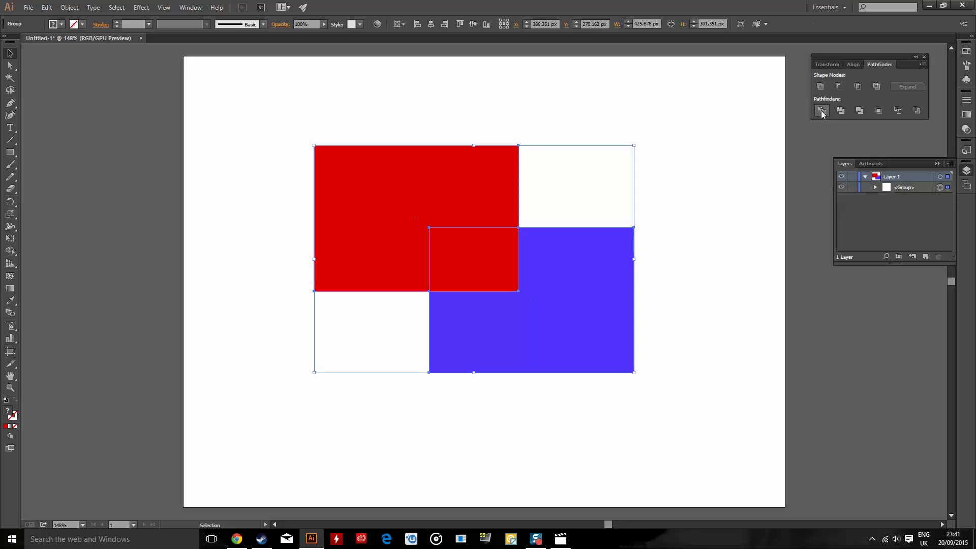
right_click(525, 306)
left_click(570, 349)
left_click(662, 308)
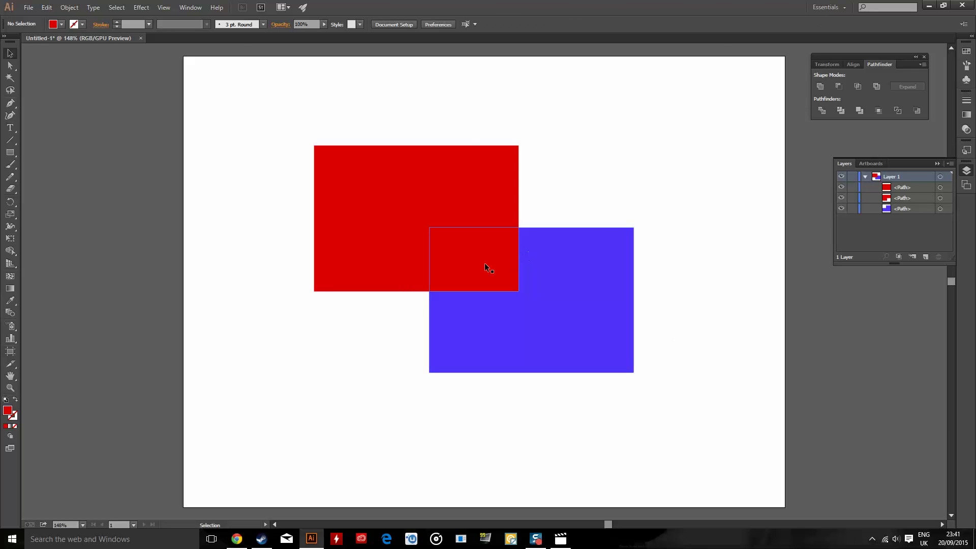
Try moving the red overlap piece out, undo, then eyedrop the blue colour onto it
left_click_drag(476, 260, 722, 301)
left_click_drag(771, 207, 659, 328)
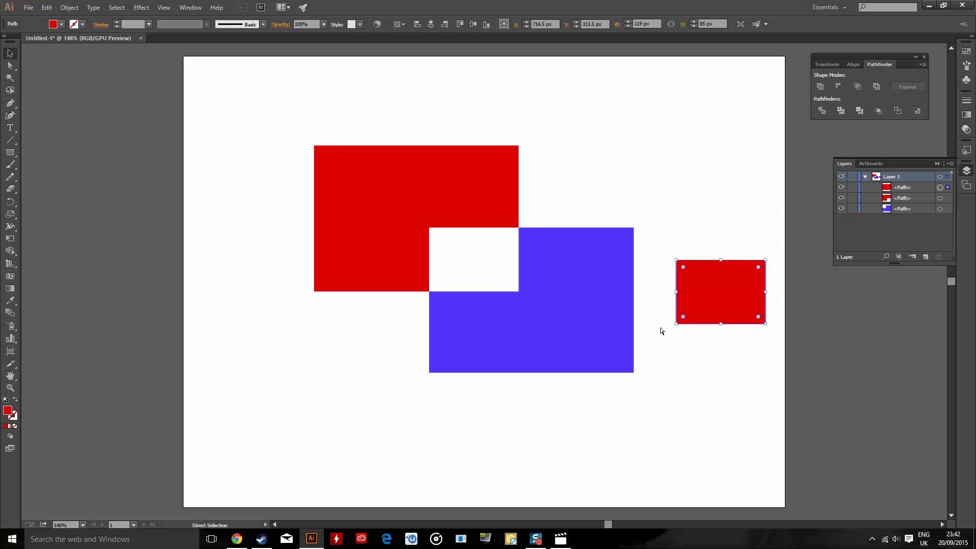
key("ctrl+z")
left_click_drag(471, 282, 631, 121)
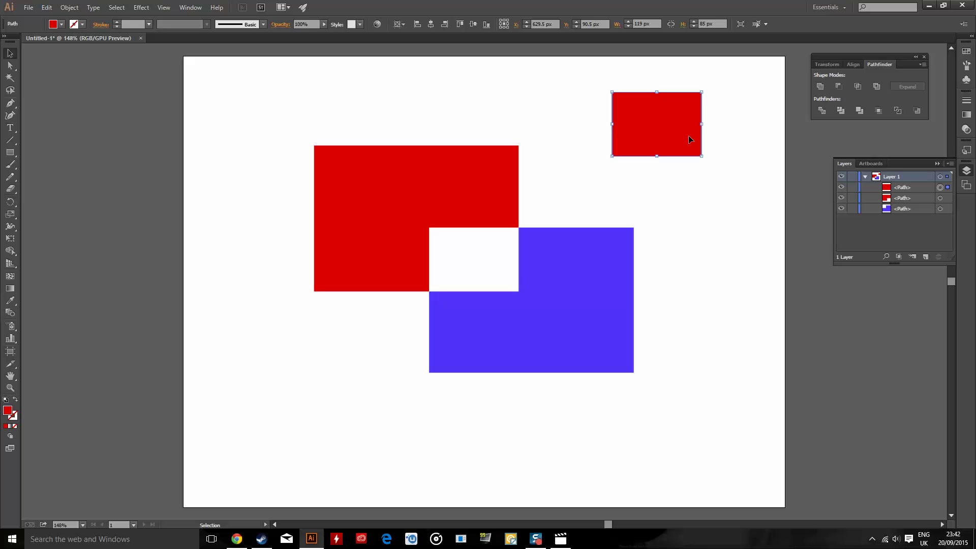
key("ctrl+z")
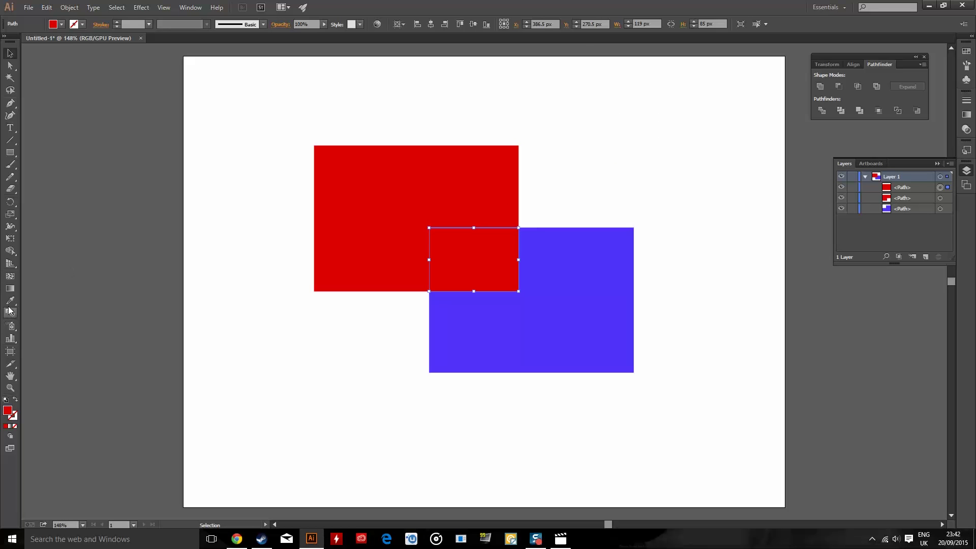
left_click(9, 309)
left_click(631, 306)
left_click(15, 54)
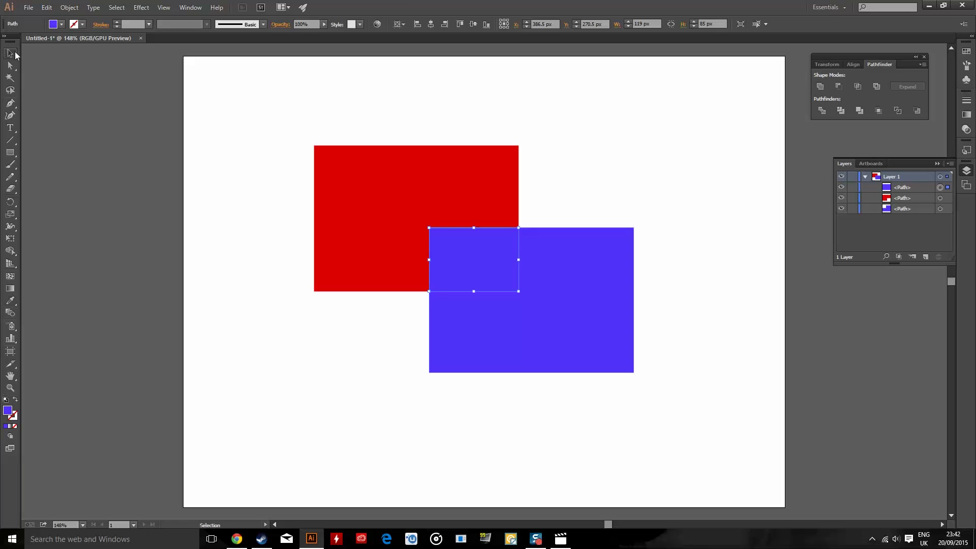
left_click(600, 136)
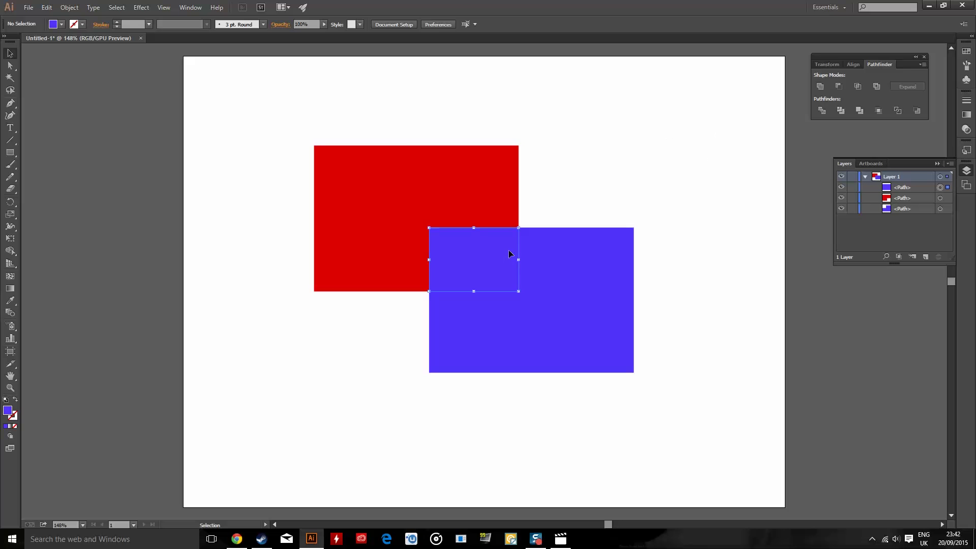
Delete the overlap piece and then all remaining shapes, leaving the artboard empty
key("Delete")
left_click_drag(700, 140, 304, 300)
key("Delete")
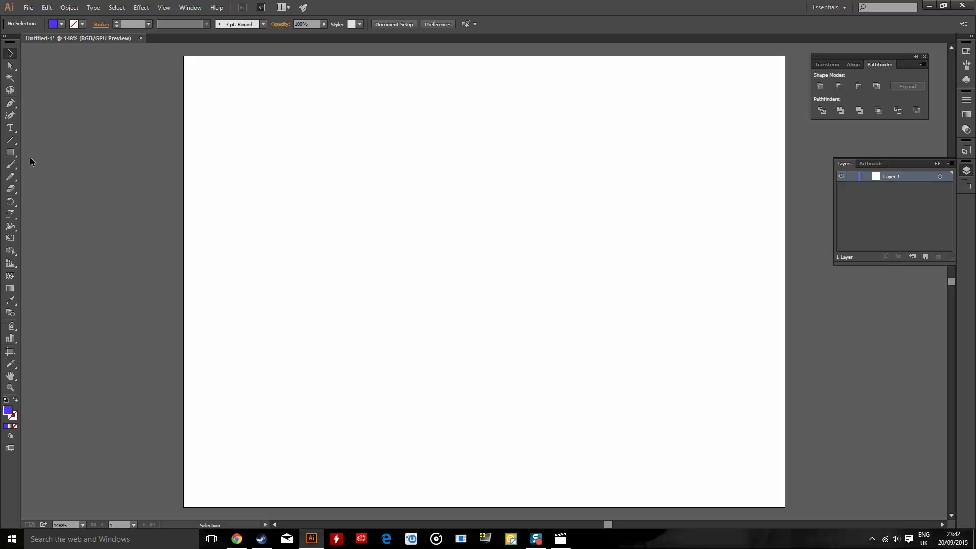
Draw the large blue face circle with the Ellipse tool
left_click_drag(14, 154, 44, 173)
left_click_drag(483, 281, 586, 382)
key("v")
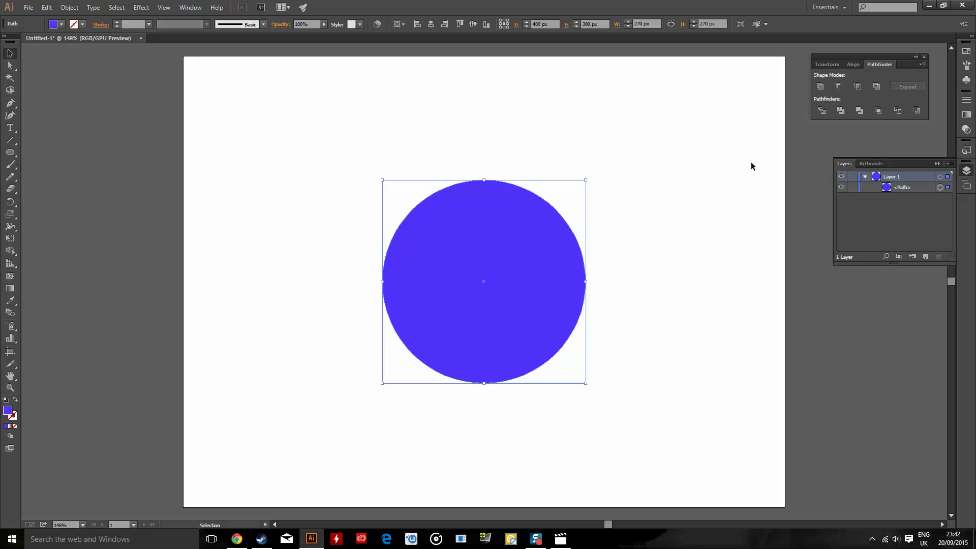
left_click(125, 377)
Draw a small eye circle, then shrink it and place it on the face
left_click(10, 152)
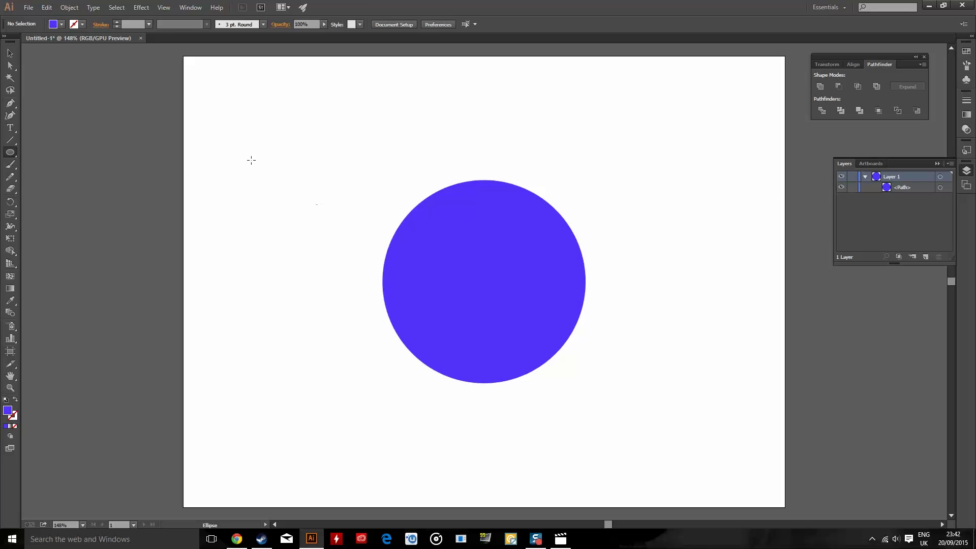
left_click_drag(251, 160, 324, 232)
key("v")
left_click_drag(303, 210, 537, 261)
left_click(446, 257, "shift")
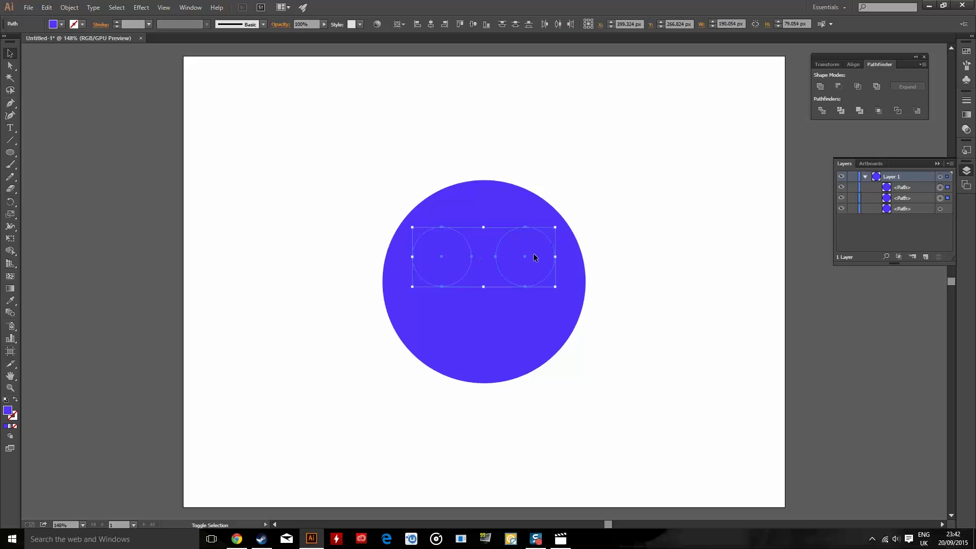
left_click(727, 259)
Draw a thin mouth rectangle below the eyes and begin selecting the face shapes
left_click_drag(11, 152, 45, 152)
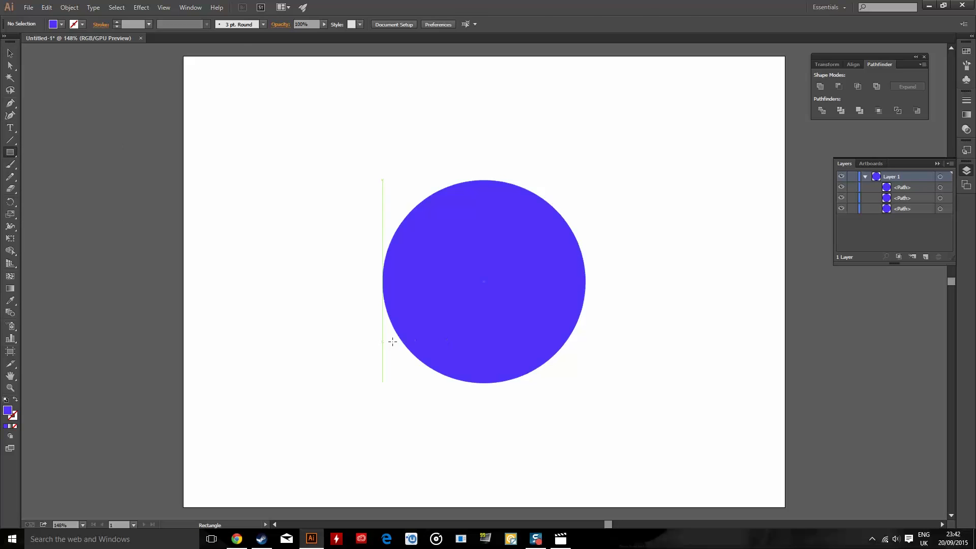
left_click_drag(436, 320, 532, 334)
left_click(10, 53)
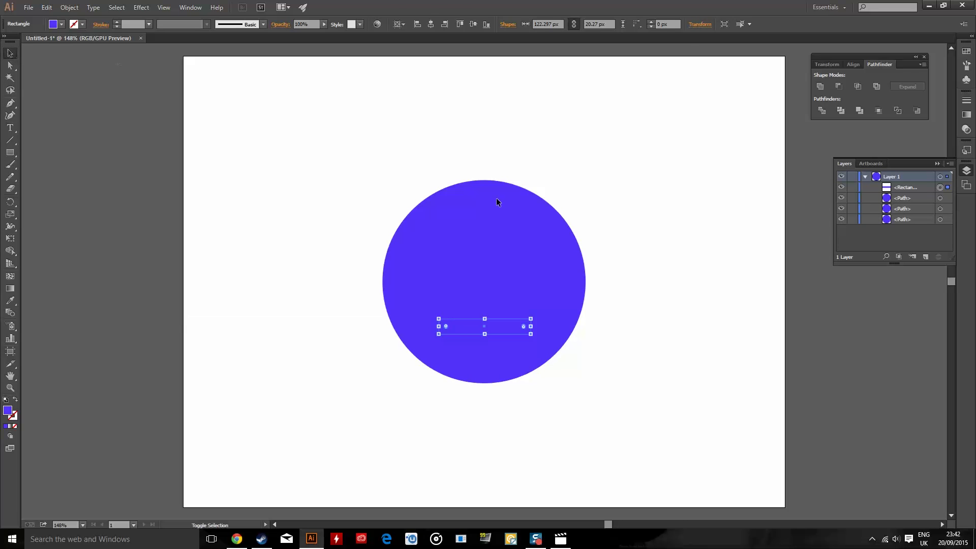
left_click(434, 237, "shift")
Select the eyes, mouth and face circle, apply Pathfinder Trim and ungroup
left_click(535, 241, "shift")
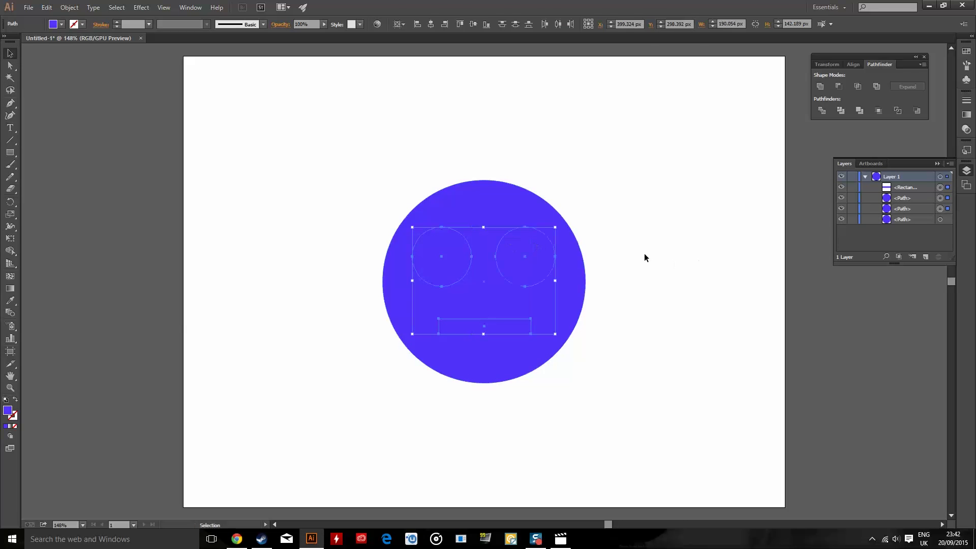
left_click(571, 254, "shift")
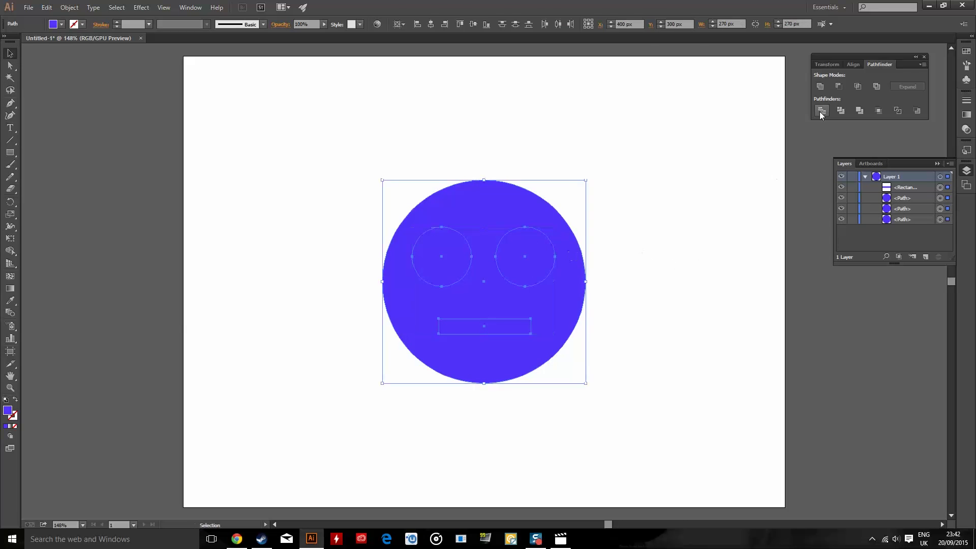
left_click(847, 105)
right_click(479, 289)
left_click(518, 349)
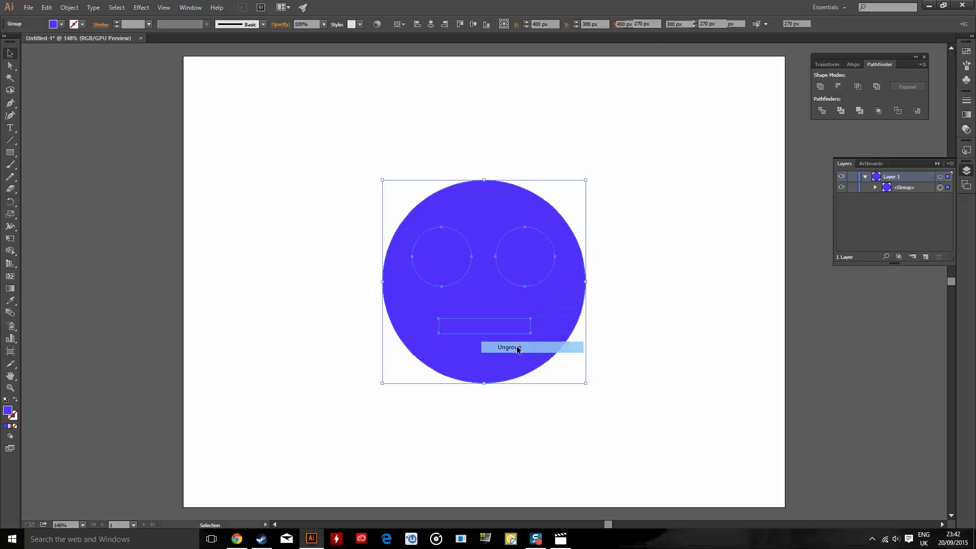
Delete both eye pieces and the mouth piece, leaving holes in the blue face
left_click(530, 253)
key("Delete")
left_click_drag(411, 224, 470, 285)
key("Delete")
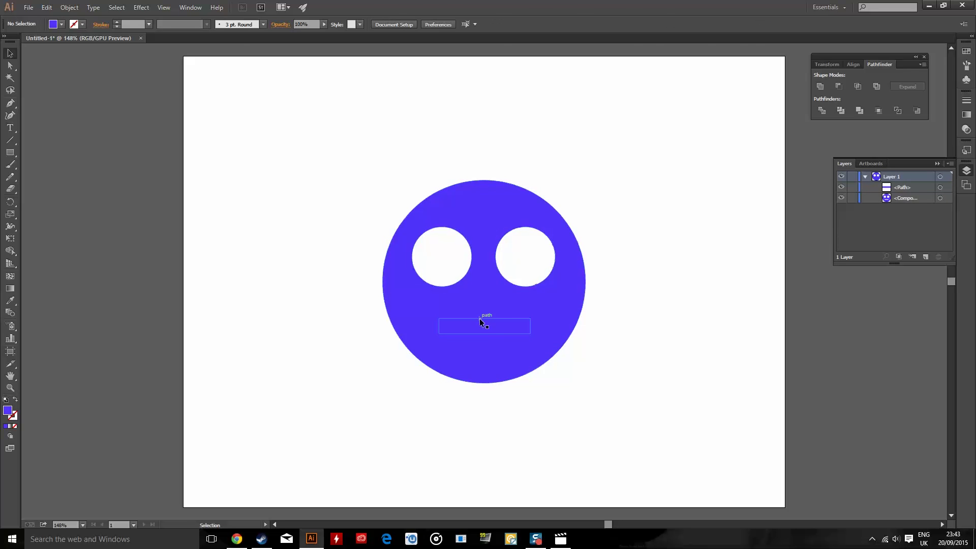
left_click(480, 321)
key("Delete")
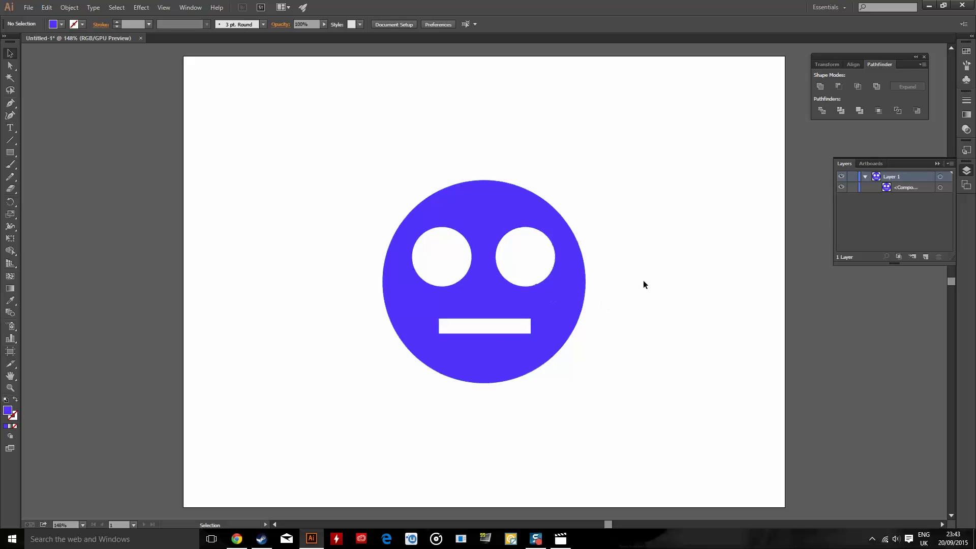
left_click_drag(513, 296, 571, 199)
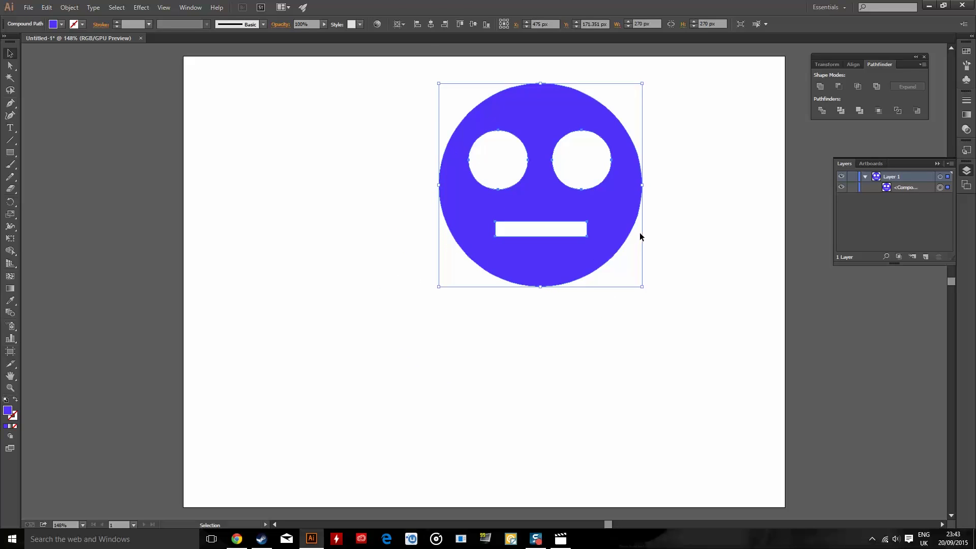
key("ctrl+z")
left_click(663, 277)
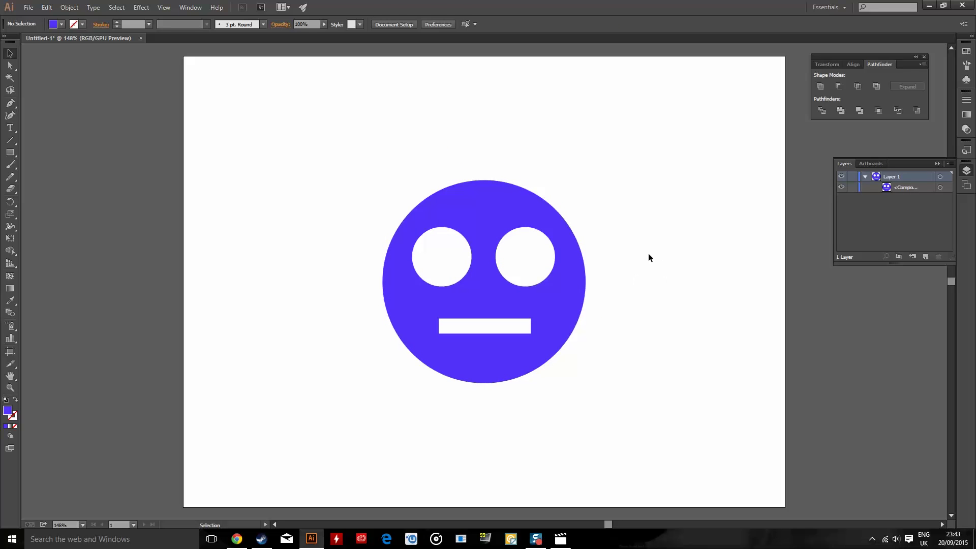